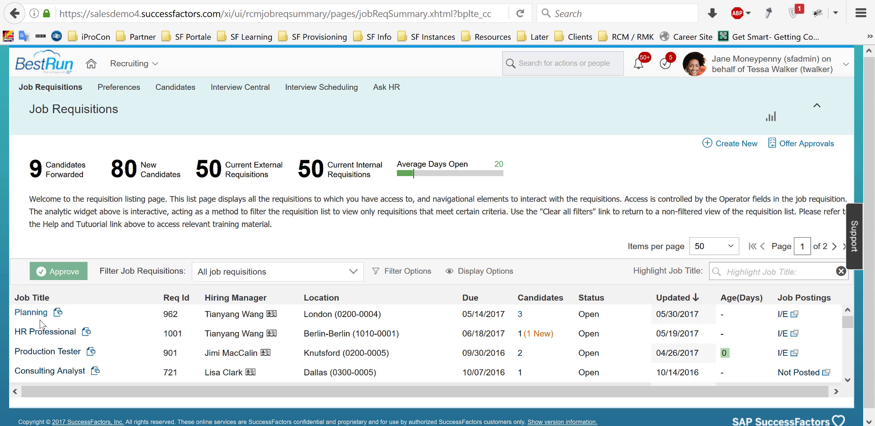
On the Job Requisitions list, open the actions for the Consulting Analyst requisition
{"action": "left_click", "coordinate": [52, 370]}
Open the HR Professional candidates, check the empty Interview sub-stages, then filter to New Application
{"action": "left_click", "coordinate": [520, 335]}
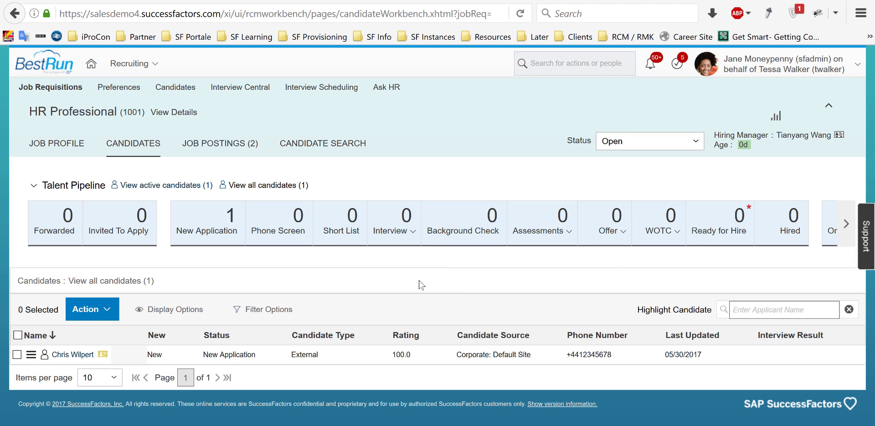
{"action": "left_click", "coordinate": [418, 238]}
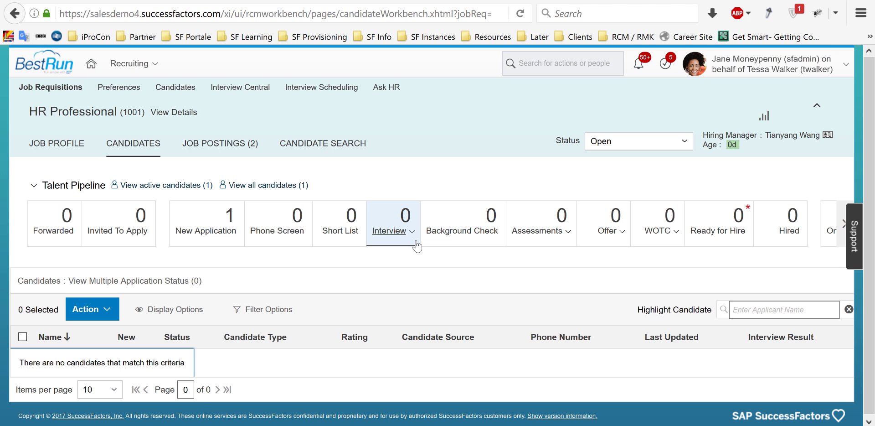
{"action": "left_click", "coordinate": [413, 233]}
{"action": "left_click", "coordinate": [370, 269]}
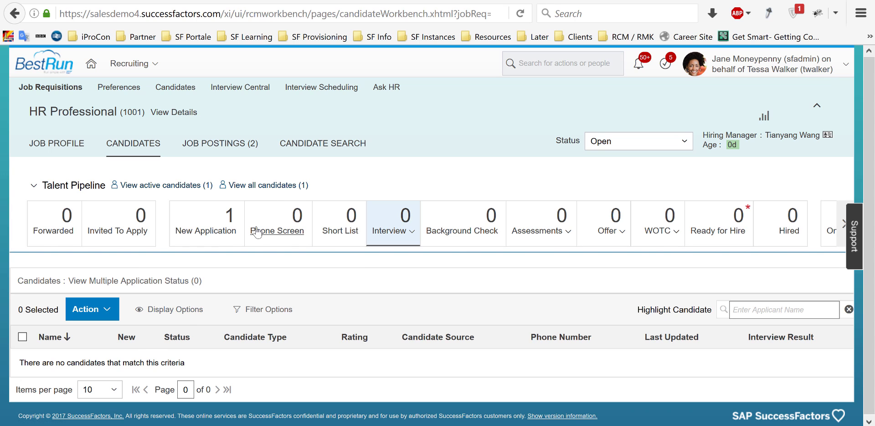
{"action": "left_click", "coordinate": [228, 187]}
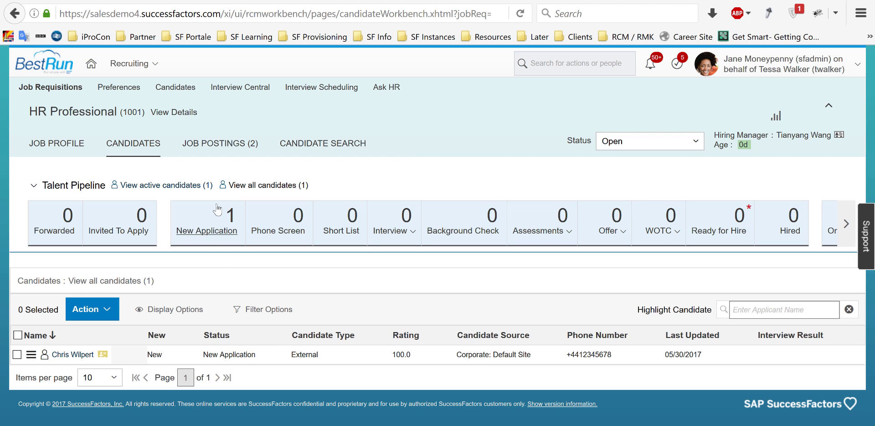
{"action": "left_click", "coordinate": [226, 220]}
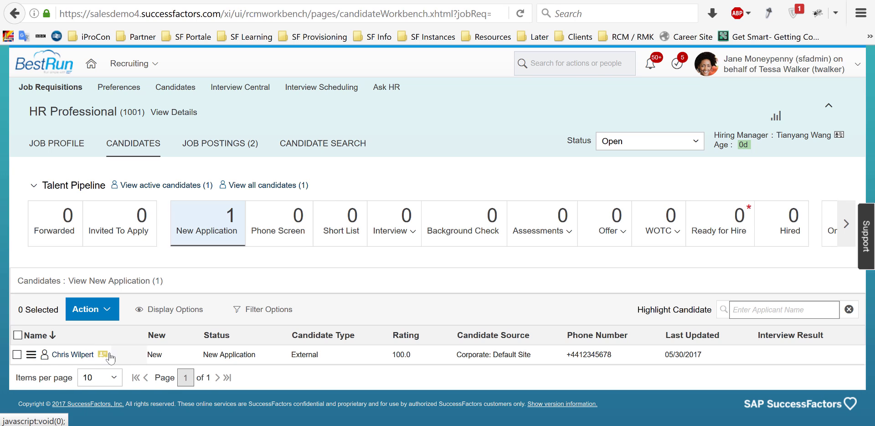
Open the New Application candidate's application and scroll to the Shortlisting Details fields
{"action": "left_click", "coordinate": [84, 360]}
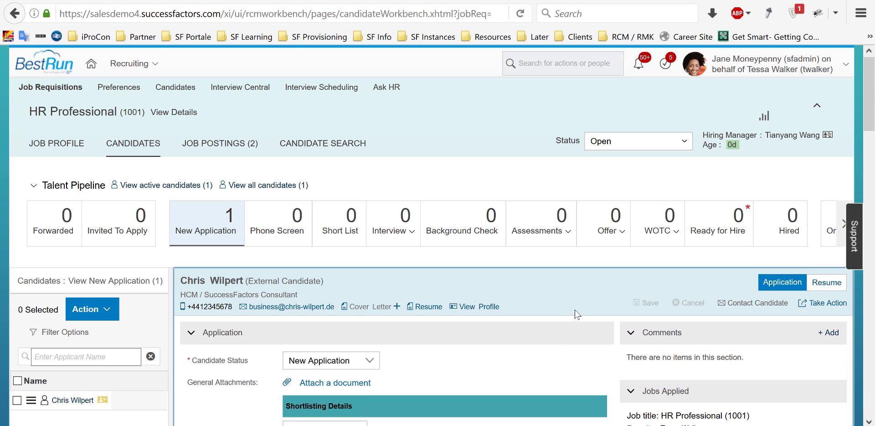
{"action": "scroll", "coordinate": [578, 312], "scroll_direction": "down", "scroll_amount": 3}
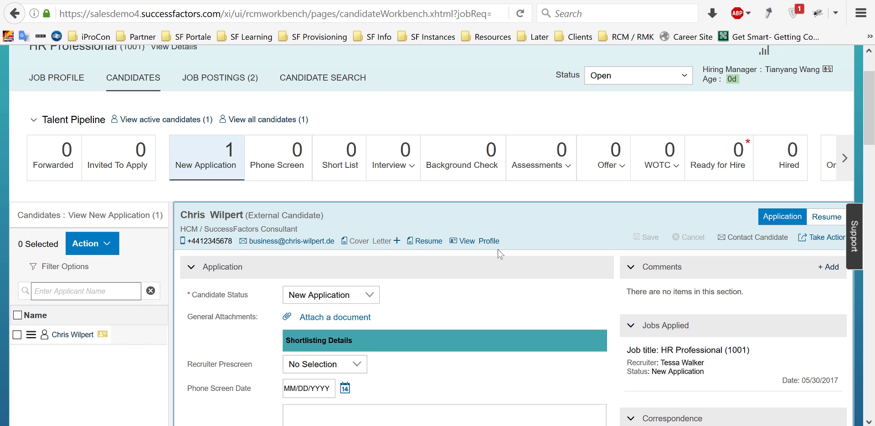
{"action": "left_click", "coordinate": [480, 242]}
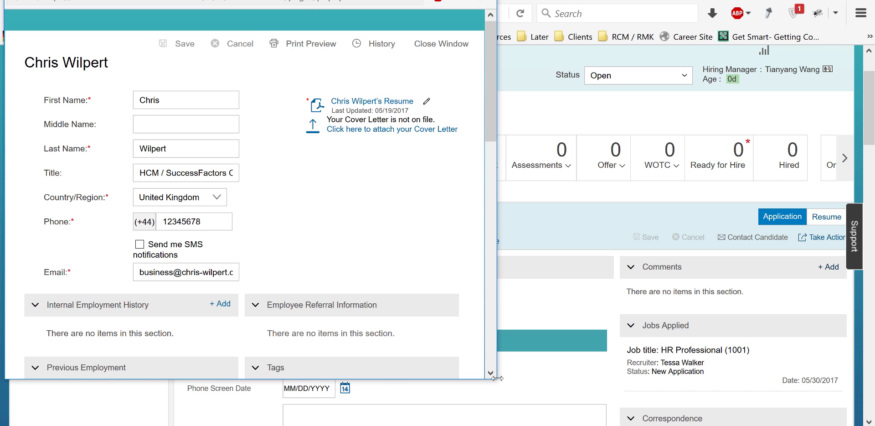
{"action": "left_click_drag", "start_coordinate": [497, 381], "coordinate": [755, 411]}
{"action": "scroll", "coordinate": [649, 177], "scroll_direction": "down", "scroll_amount": 9}
{"action": "scroll", "coordinate": [662, 206], "scroll_direction": "down", "scroll_amount": 3}
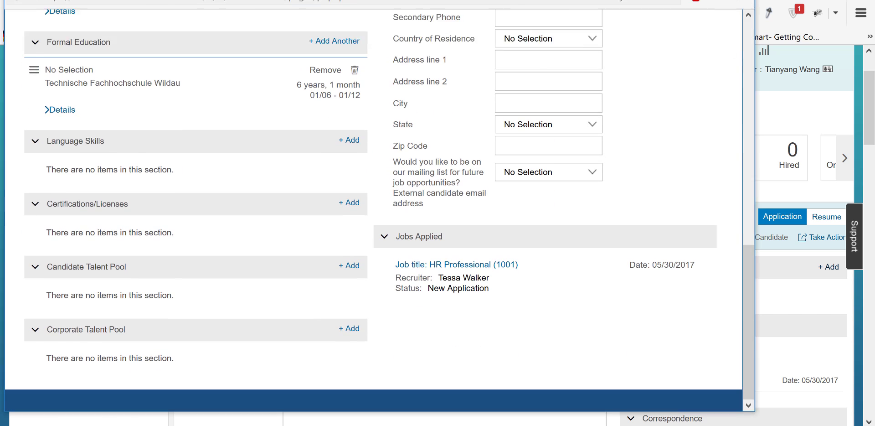
{"action": "key", "text": "Escape"}
{"action": "scroll", "coordinate": [782, 319], "scroll_direction": "down", "scroll_amount": 3}
{"action": "scroll", "coordinate": [782, 319], "scroll_direction": "down", "scroll_amount": 3}
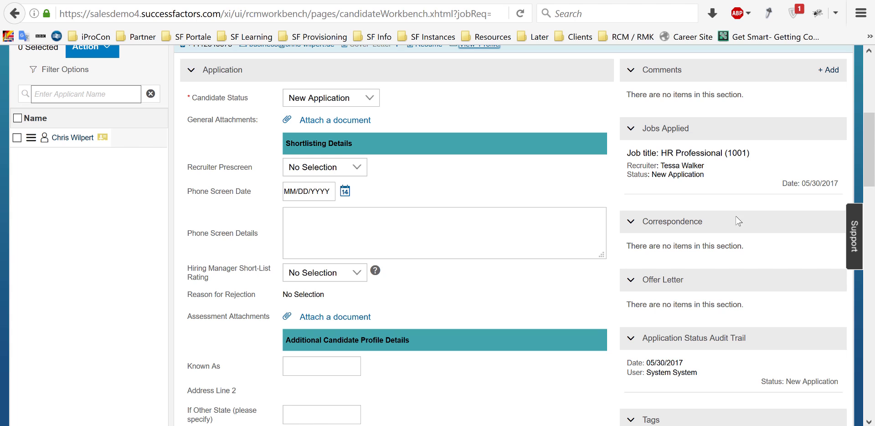
Add the Favorite Title tag 'IT' in the application's Tags section
{"action": "scroll", "coordinate": [683, 240], "scroll_direction": "down", "scroll_amount": 2}
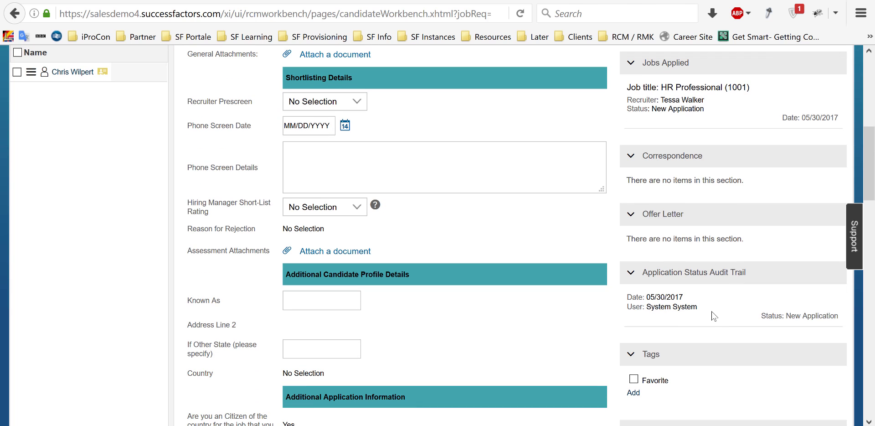
{"action": "left_click", "coordinate": [633, 393]}
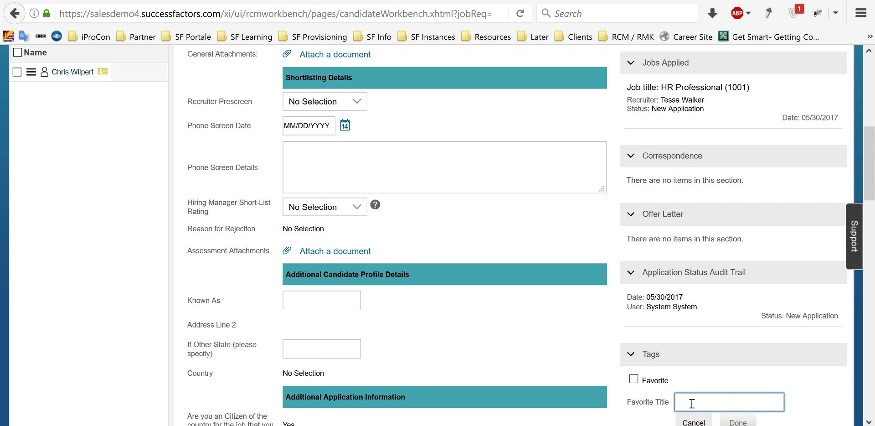
{"action": "type", "text": "IT"}
{"action": "left_click", "coordinate": [748, 420]}
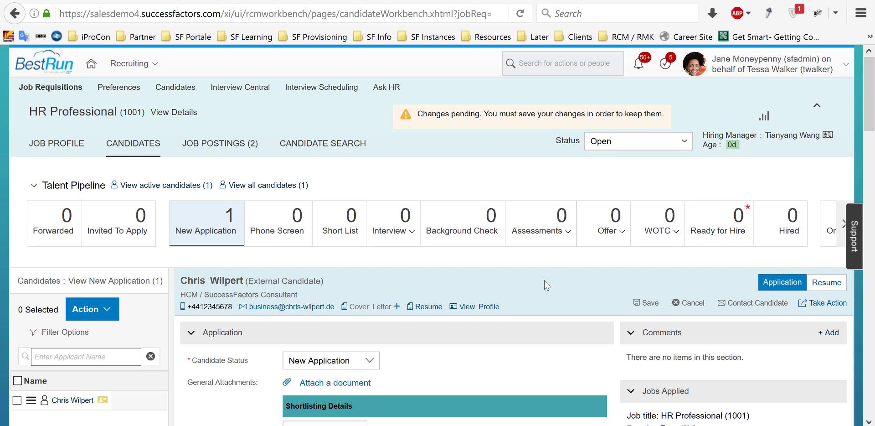
{"action": "scroll", "coordinate": [52, 364], "scroll_direction": "down", "scroll_amount": 3}
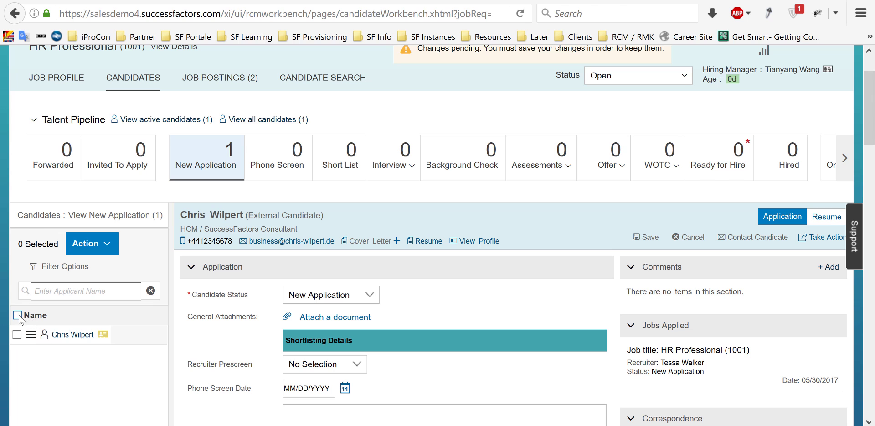
{"action": "left_click", "coordinate": [18, 315]}
{"action": "left_click", "coordinate": [105, 242]}
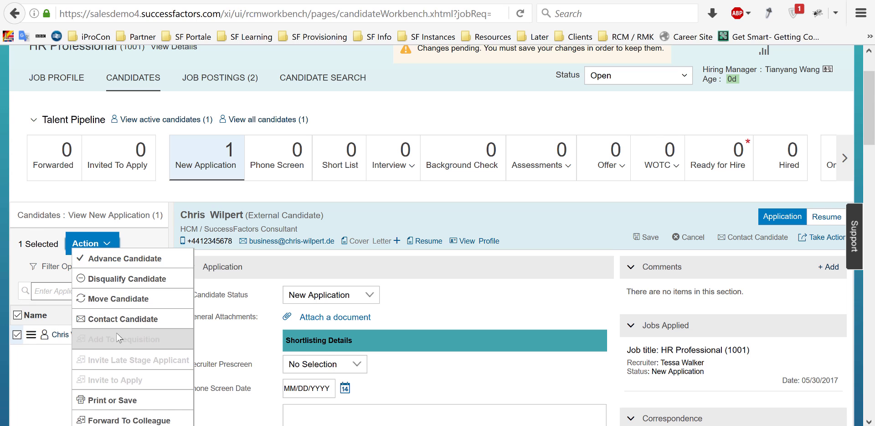
{"action": "scroll", "coordinate": [139, 301], "scroll_direction": "down", "scroll_amount": 3}
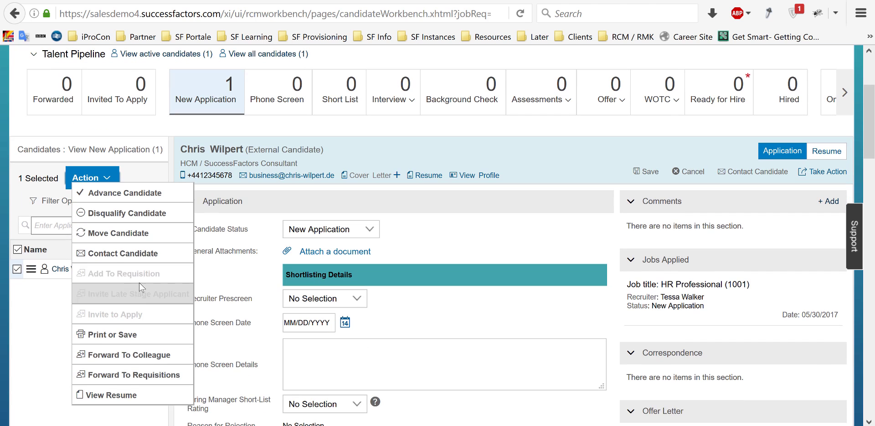
{"action": "left_click", "coordinate": [122, 396]}
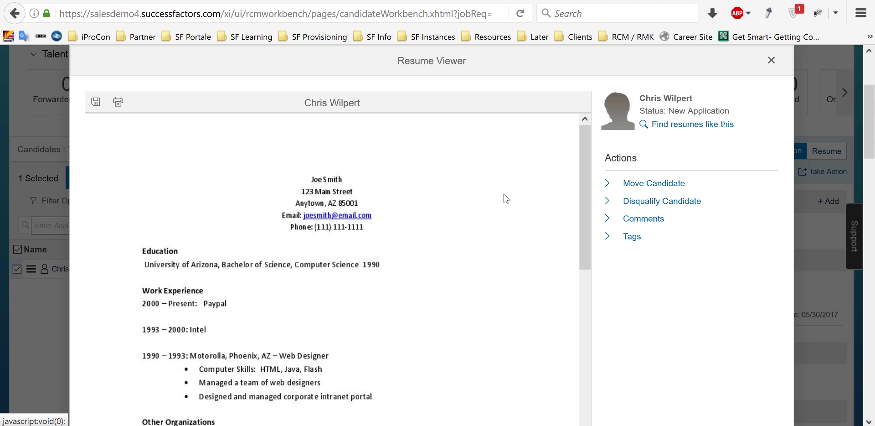
{"action": "scroll", "coordinate": [548, 190], "scroll_direction": "down", "scroll_amount": 2}
{"action": "scroll", "coordinate": [561, 122], "scroll_direction": "up", "scroll_amount": 2}
{"action": "left_click", "coordinate": [772, 60]}
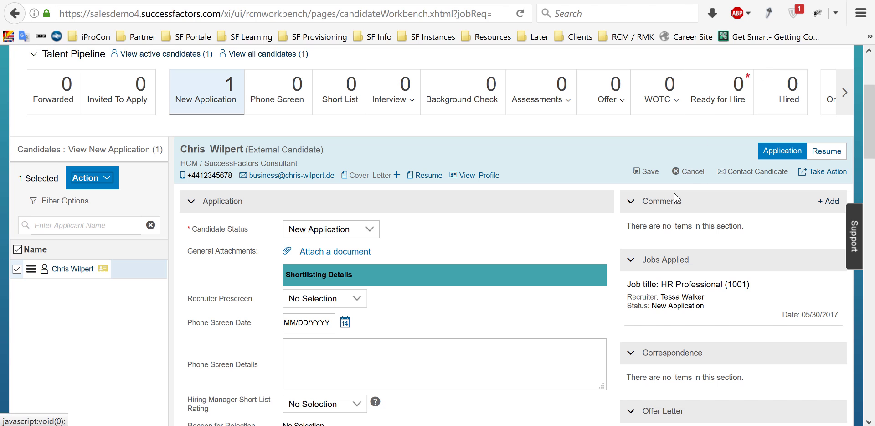
{"action": "scroll", "coordinate": [676, 198], "scroll_direction": "up", "scroll_amount": 2}
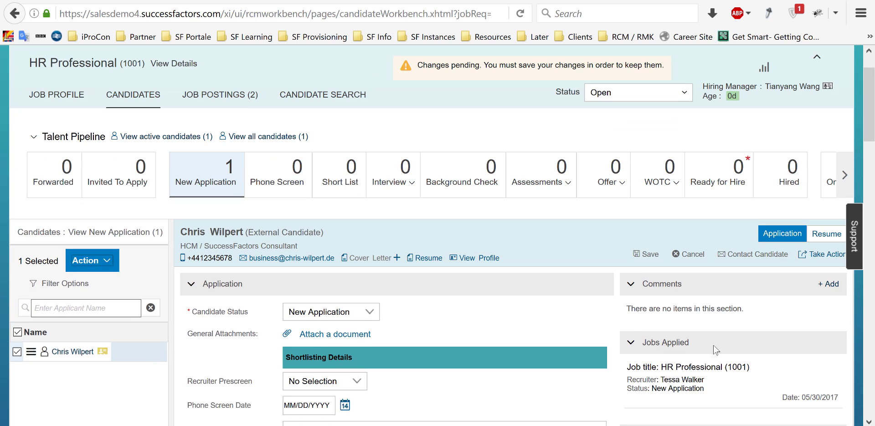
{"action": "scroll", "coordinate": [714, 345], "scroll_direction": "down", "scroll_amount": 1}
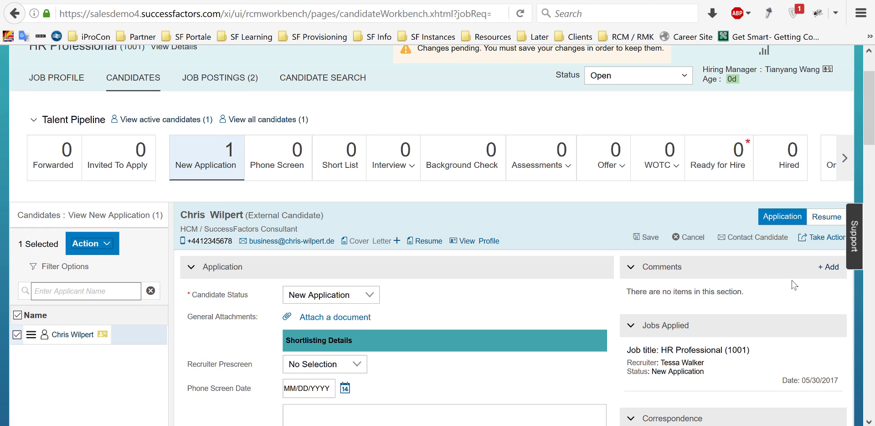
{"action": "scroll", "coordinate": [638, 319], "scroll_direction": "down", "scroll_amount": 3}
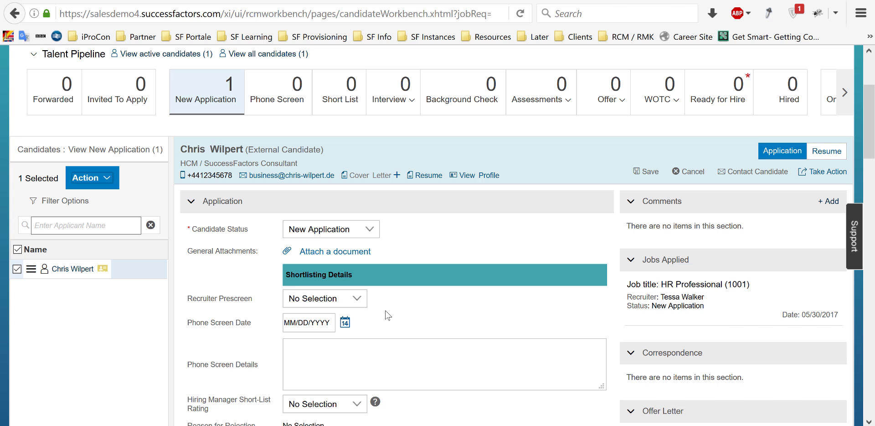
{"action": "scroll", "coordinate": [382, 304], "scroll_direction": "down", "scroll_amount": 2}
{"action": "scroll", "coordinate": [456, 282], "scroll_direction": "up", "scroll_amount": 2}
{"action": "scroll", "coordinate": [595, 250], "scroll_direction": "down", "scroll_amount": 2}
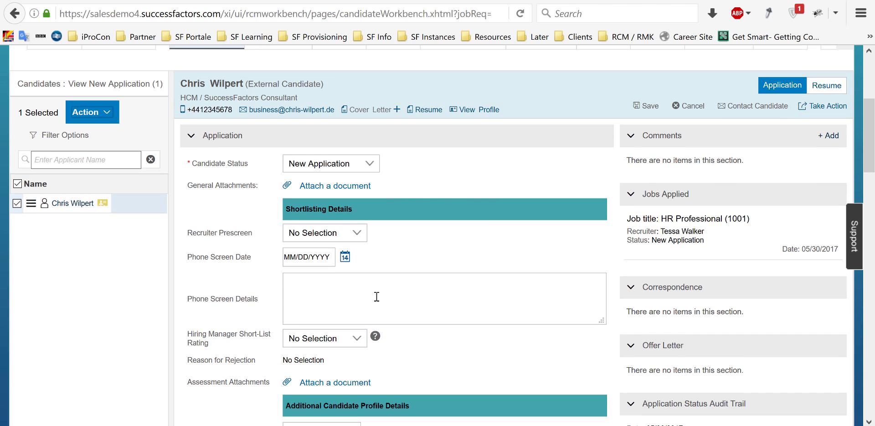
{"action": "scroll", "coordinate": [460, 246], "scroll_direction": "down", "scroll_amount": 3}
{"action": "scroll", "coordinate": [461, 287], "scroll_direction": "up", "scroll_amount": 3}
{"action": "scroll", "coordinate": [454, 275], "scroll_direction": "up", "scroll_amount": 2}
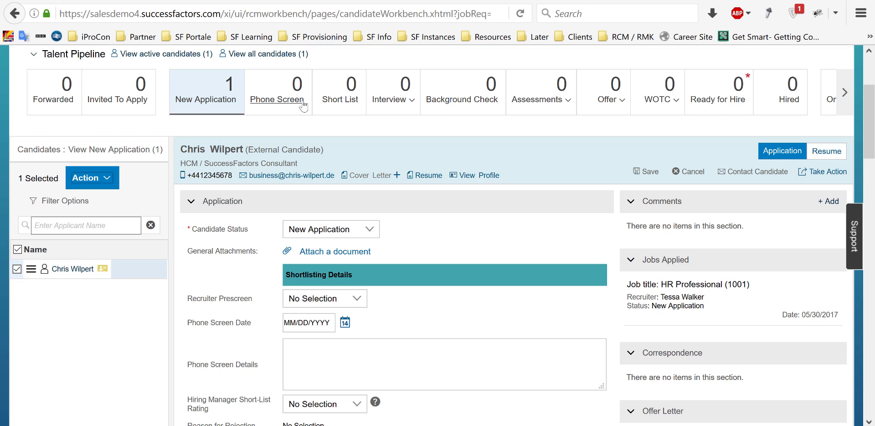
Drag the candidate from New Application to Short List, commenting 'Good Candidate', and apply
{"action": "left_click_drag", "start_coordinate": [24, 271], "coordinate": [353, 101]}
{"action": "left_click", "coordinate": [483, 258]}
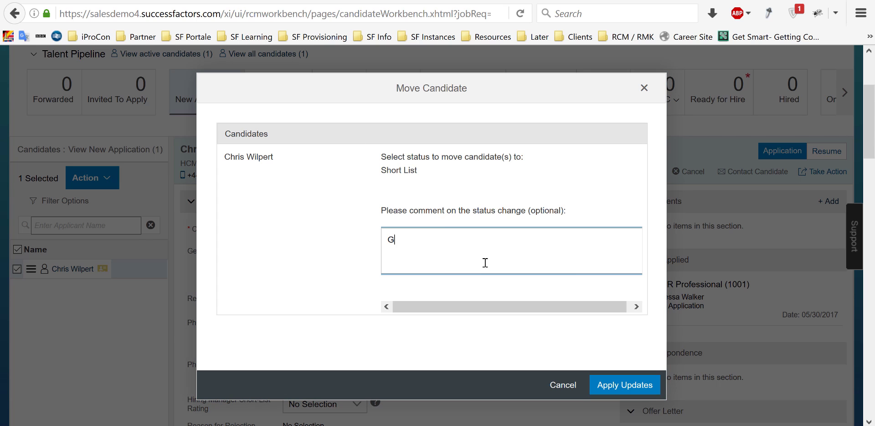
{"action": "type", "text": "Good Candidate"}
{"action": "left_click", "coordinate": [653, 387]}
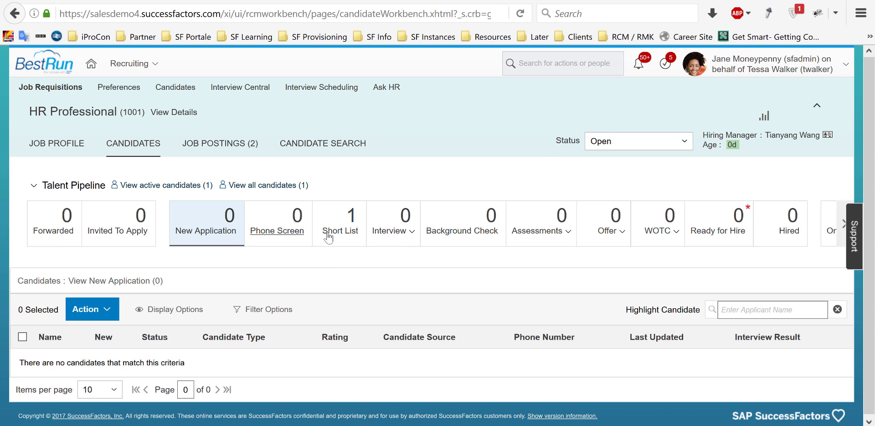
Proxy in as the hiring manager from the user account options
{"action": "left_click", "coordinate": [752, 68]}
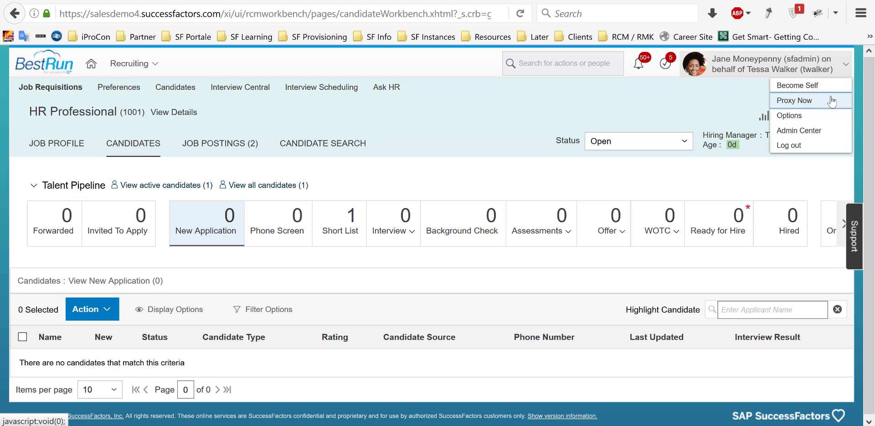
{"action": "left_click", "coordinate": [830, 101]}
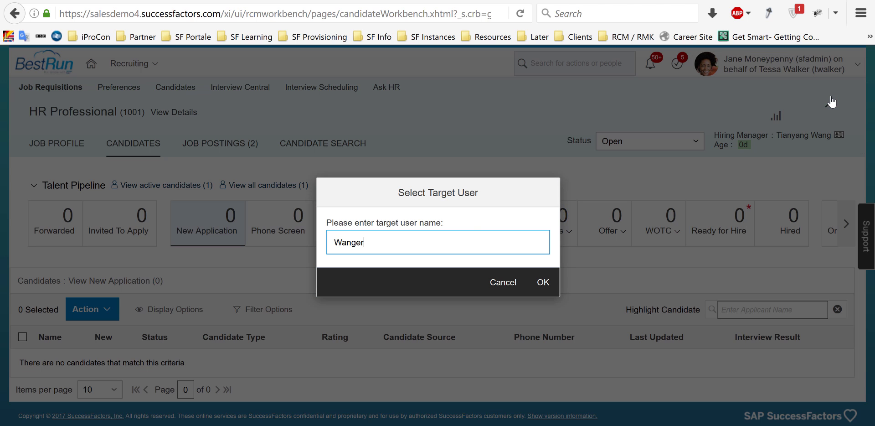
{"action": "key", "text": "ctrl+a"}
{"action": "type", "text": "Wang"}
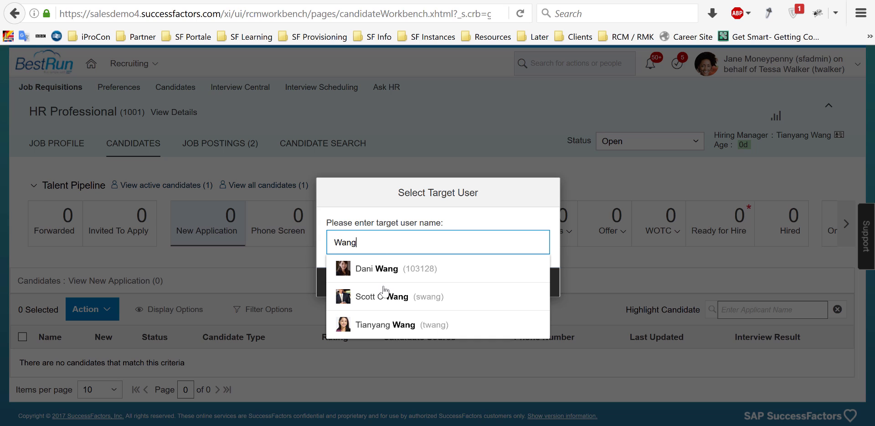
{"action": "left_click", "coordinate": [387, 326]}
{"action": "left_click", "coordinate": [542, 282]}
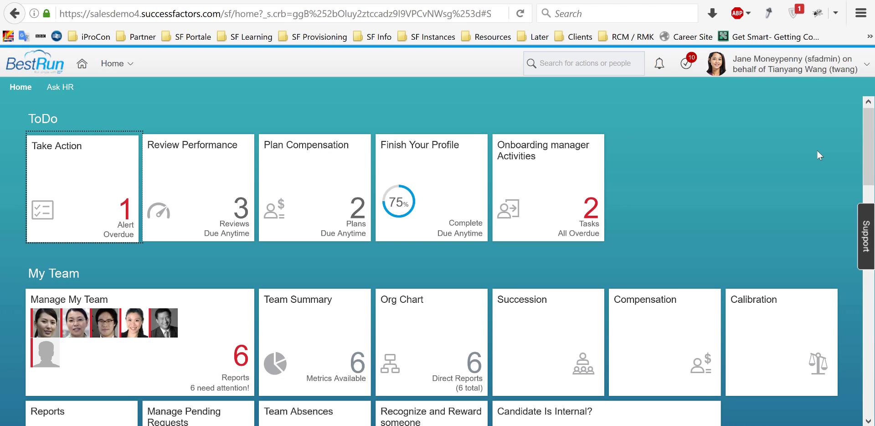
In Recruiting, open the HR Professional candidates and filter to the Short List stage
{"action": "left_click", "coordinate": [128, 66]}
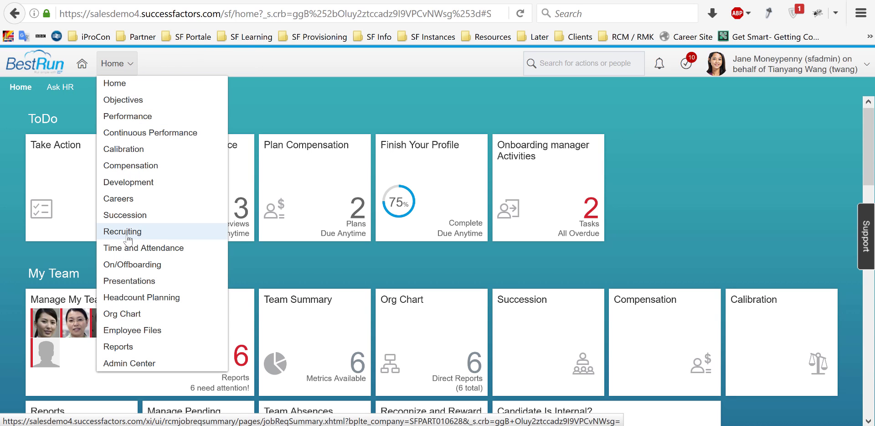
{"action": "left_click", "coordinate": [128, 233]}
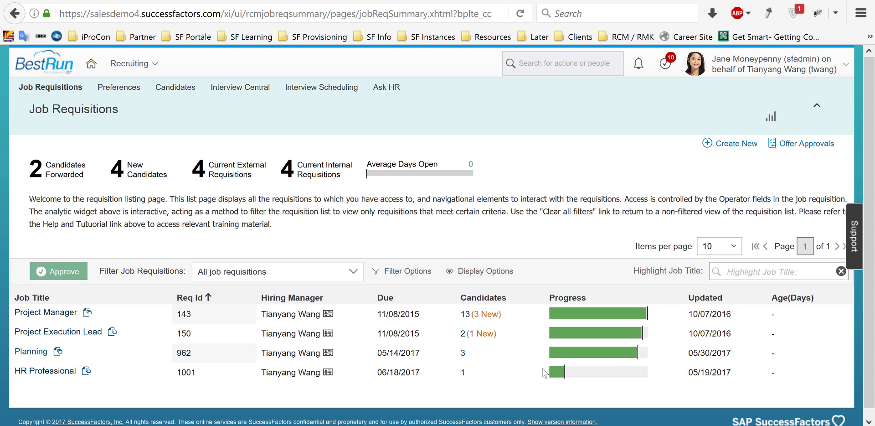
{"action": "left_click", "coordinate": [463, 373]}
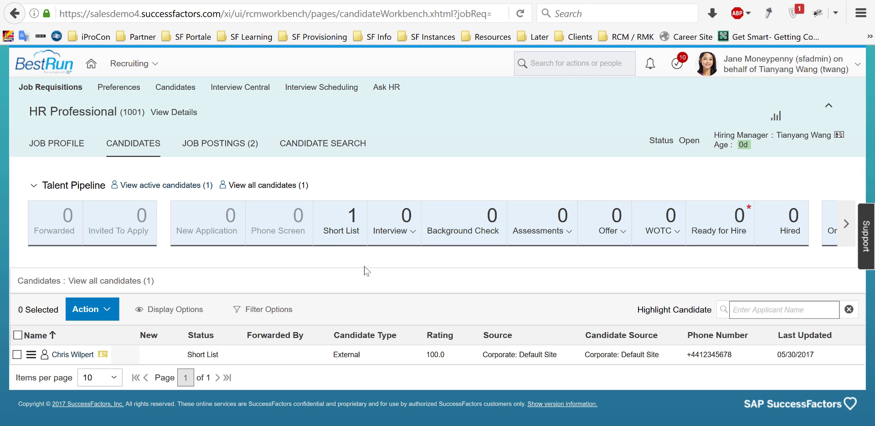
{"action": "left_click", "coordinate": [345, 226]}
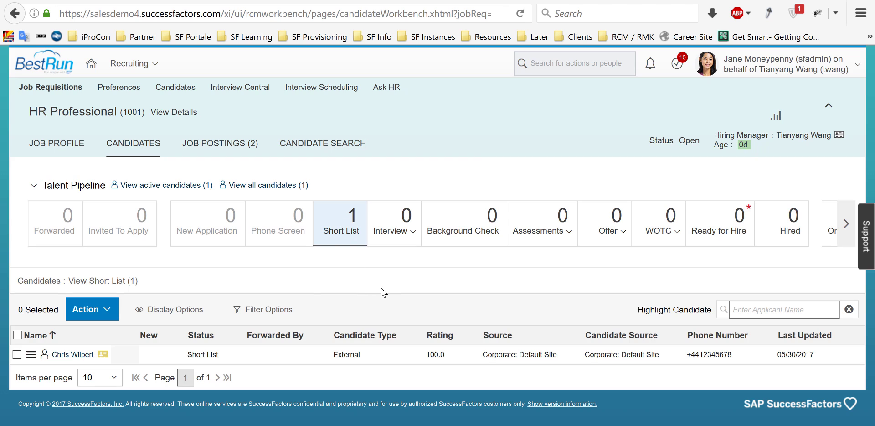
Open the short-listed candidate's application and set Hiring Manager Short-List Rating to Medium
{"action": "left_click", "coordinate": [73, 355]}
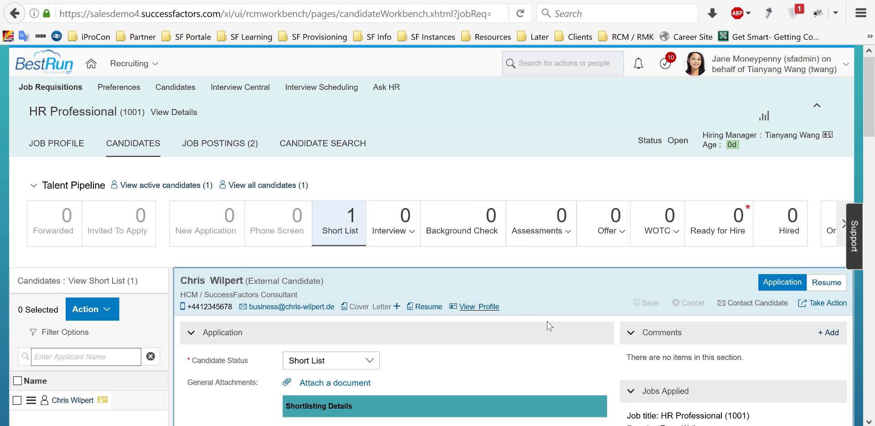
{"action": "scroll", "coordinate": [550, 325], "scroll_direction": "down", "scroll_amount": 3}
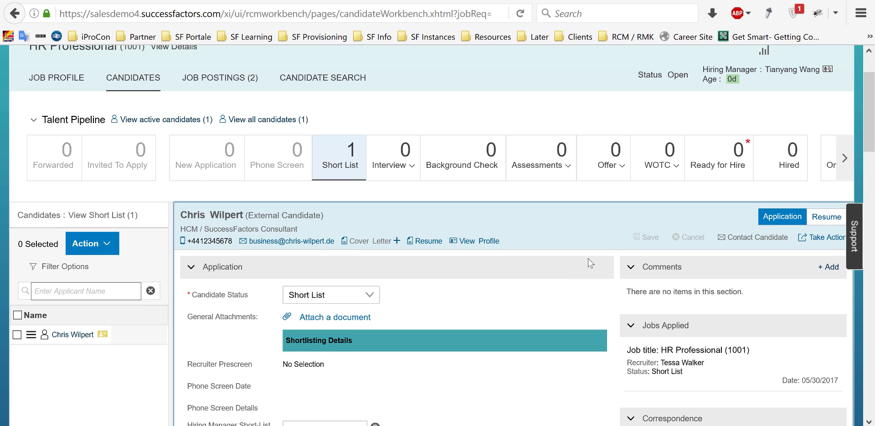
{"action": "scroll", "coordinate": [588, 258], "scroll_direction": "down", "scroll_amount": 3}
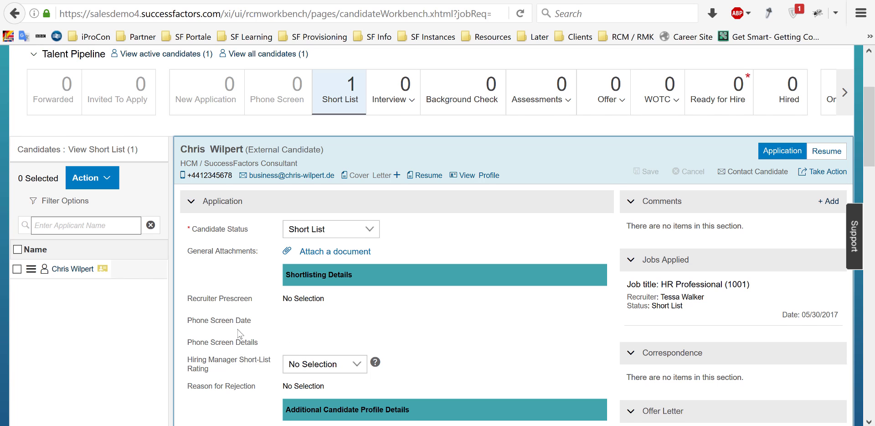
{"action": "scroll", "coordinate": [487, 298], "scroll_direction": "down", "scroll_amount": 3}
{"action": "scroll", "coordinate": [476, 308], "scroll_direction": "down", "scroll_amount": 6}
{"action": "scroll", "coordinate": [399, 252], "scroll_direction": "up", "scroll_amount": 6}
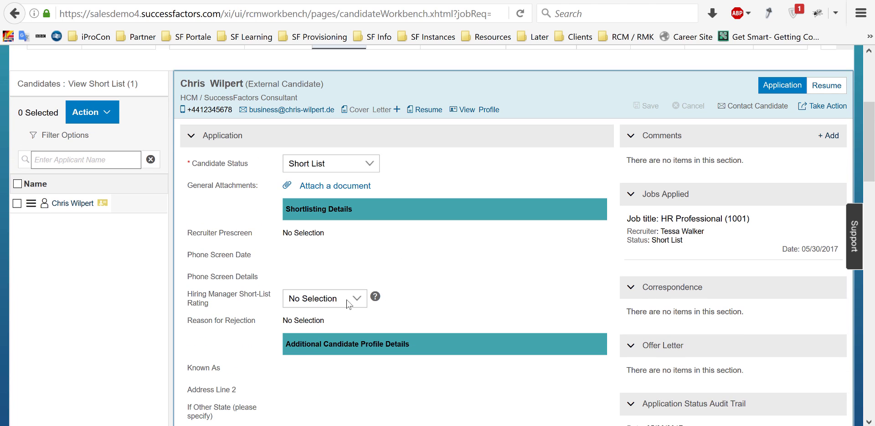
{"action": "left_click", "coordinate": [348, 303]}
{"action": "left_click", "coordinate": [317, 376]}
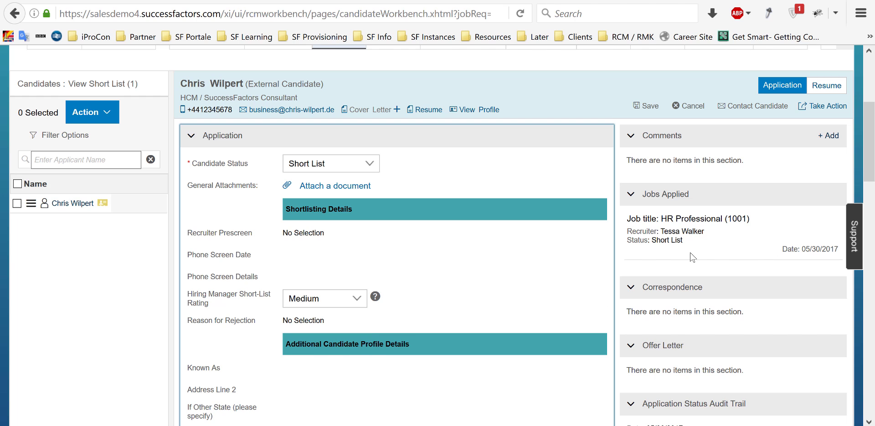
Review the application further, selecting the 'Good Candidate' comment text
{"action": "scroll", "coordinate": [722, 279], "scroll_direction": "down", "scroll_amount": 5}
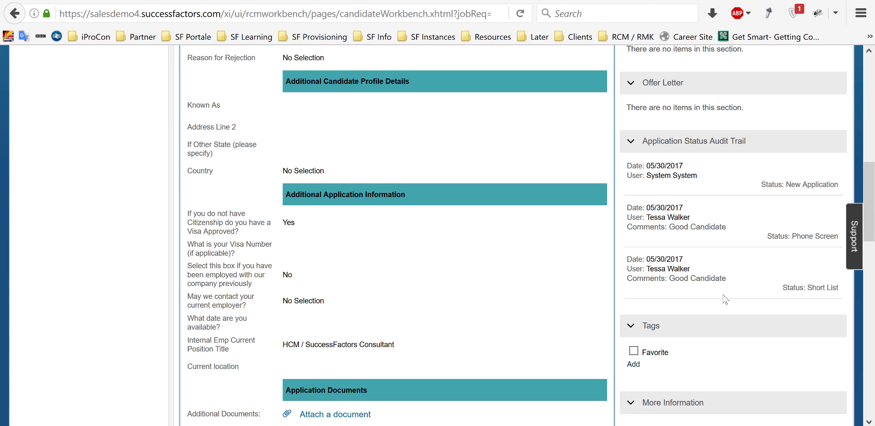
{"action": "left_click_drag", "start_coordinate": [729, 279], "coordinate": [673, 283]}
{"action": "scroll", "coordinate": [804, 296], "scroll_direction": "down", "scroll_amount": 4}
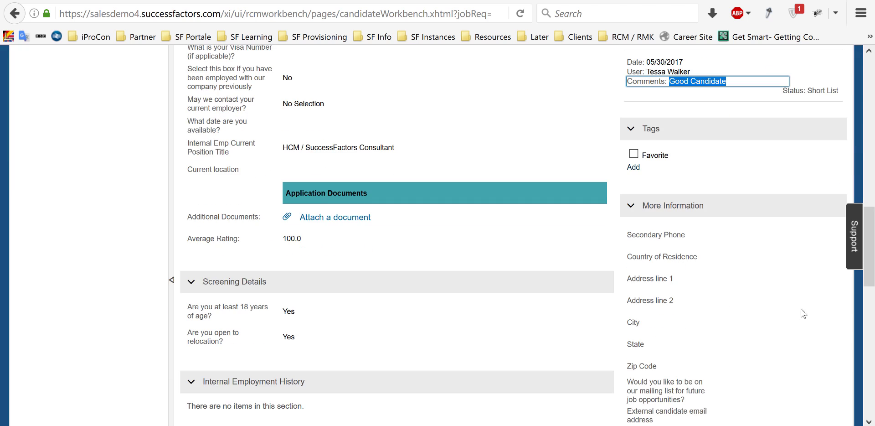
{"action": "scroll", "coordinate": [801, 316], "scroll_direction": "down", "scroll_amount": 5}
{"action": "scroll", "coordinate": [797, 321], "scroll_direction": "up", "scroll_amount": 20}
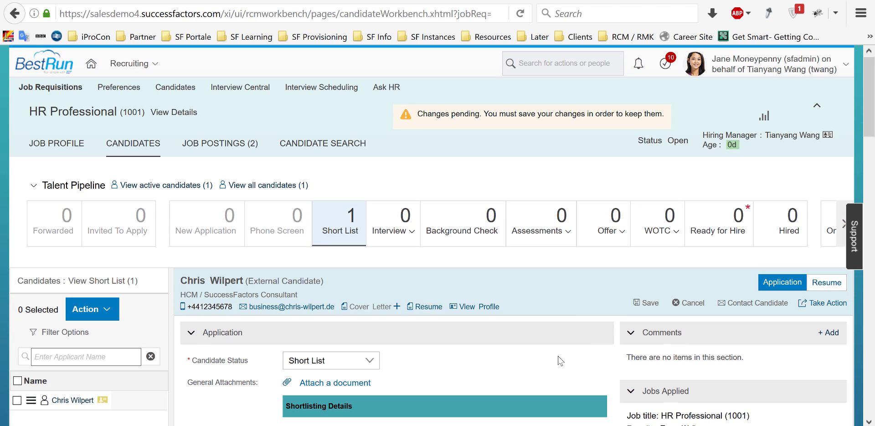
Save the Medium rating, then move the candidate to Interview One with an invitation-request comment
{"action": "left_click", "coordinate": [649, 305]}
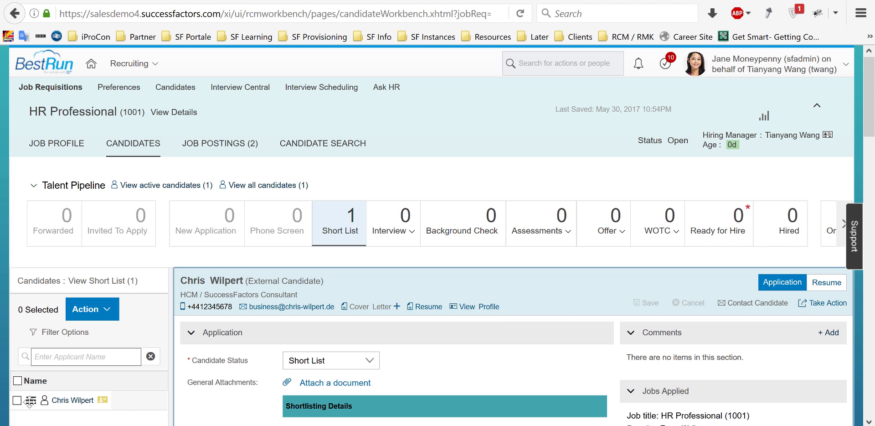
{"action": "left_click_drag", "start_coordinate": [30, 401], "coordinate": [472, 249]}
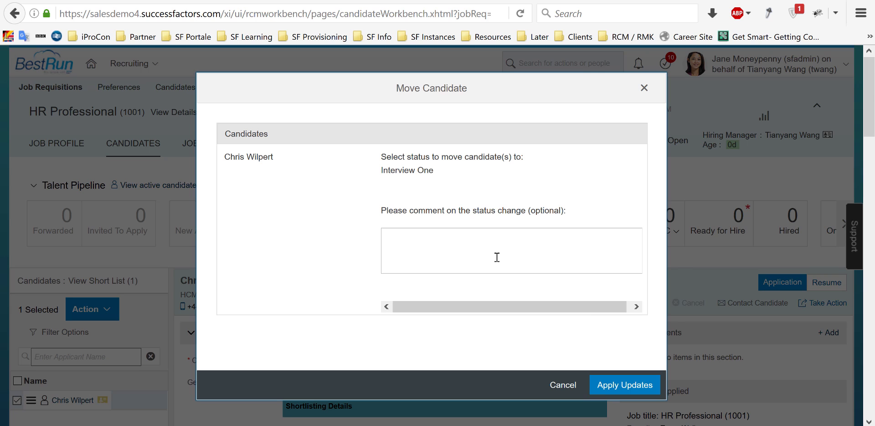
{"action": "left_click", "coordinate": [495, 256]}
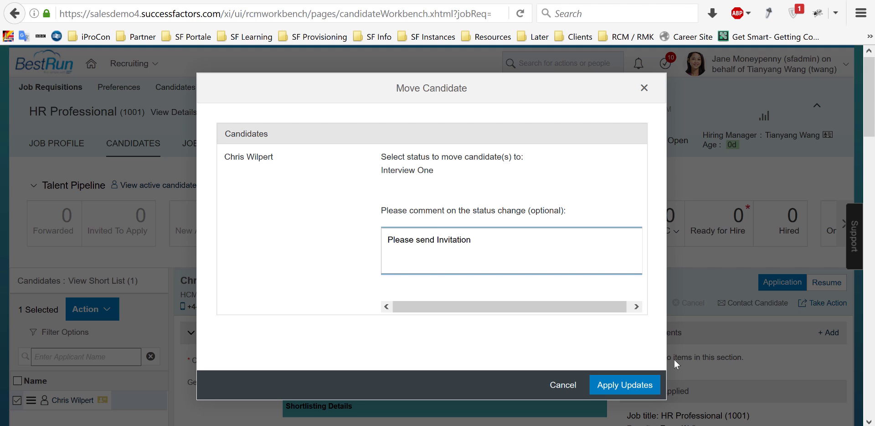
{"action": "left_click", "coordinate": [637, 387]}
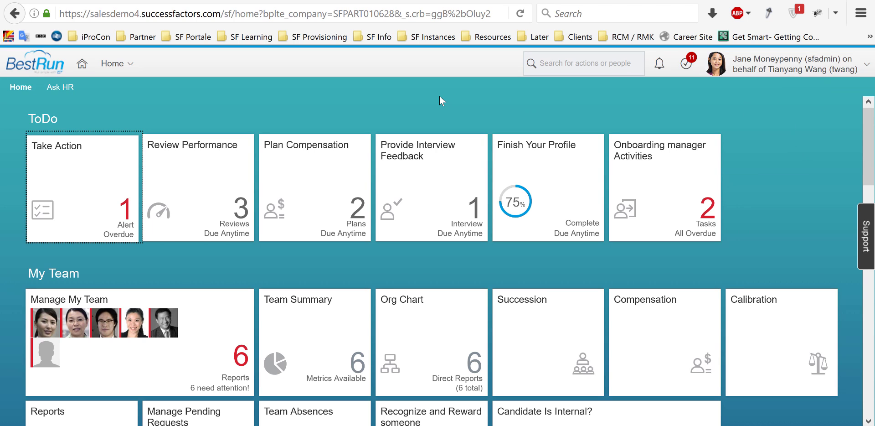
From Provide Interview Feedback, open the HR Professional(1001) interview assessment
{"action": "left_click", "coordinate": [435, 182]}
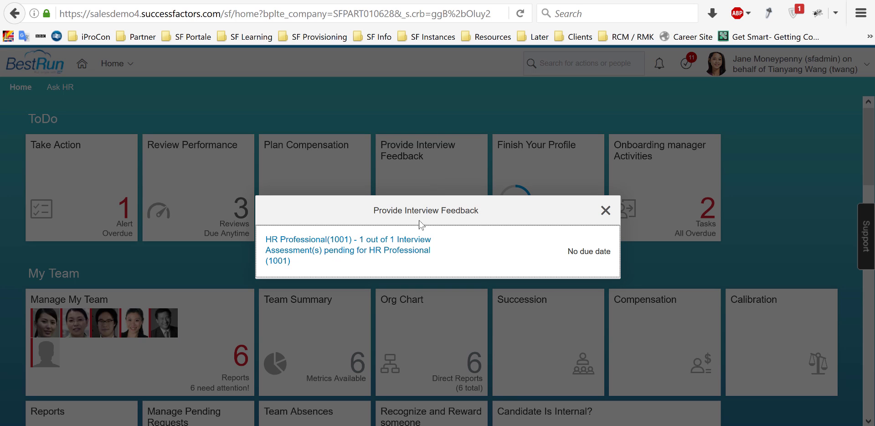
{"action": "left_click", "coordinate": [391, 256]}
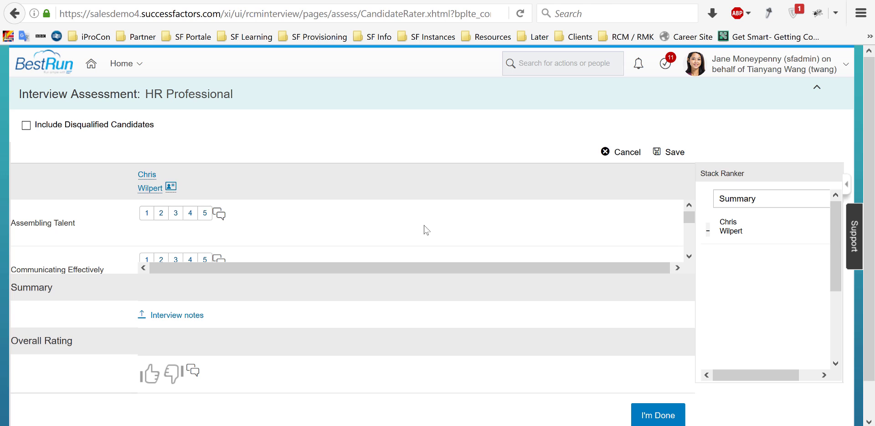
Rate the five competencies 3, 4, 3, 4 and 5, Assembling Talent through Showing Caring
{"action": "scroll", "coordinate": [424, 229], "scroll_direction": "down", "scroll_amount": 2}
{"action": "scroll", "coordinate": [424, 229], "scroll_direction": "up", "scroll_amount": 2}
{"action": "left_click", "coordinate": [176, 213]}
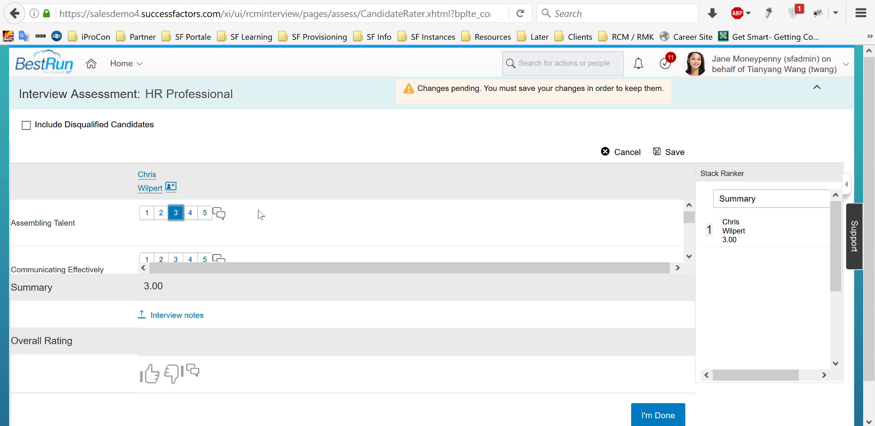
{"action": "scroll", "coordinate": [200, 221], "scroll_direction": "down", "scroll_amount": 1}
{"action": "left_click", "coordinate": [192, 207]}
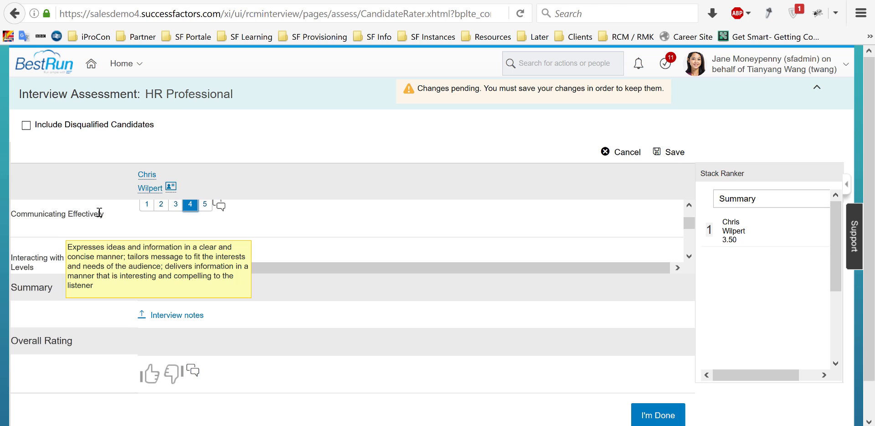
{"action": "scroll", "coordinate": [172, 225], "scroll_direction": "down", "scroll_amount": 2}
{"action": "scroll", "coordinate": [179, 242], "scroll_direction": "up", "scroll_amount": 2}
{"action": "left_click", "coordinate": [175, 250]}
{"action": "scroll", "coordinate": [231, 230], "scroll_direction": "down", "scroll_amount": 2}
{"action": "left_click", "coordinate": [191, 246]}
{"action": "scroll", "coordinate": [273, 237], "scroll_direction": "down", "scroll_amount": 2}
{"action": "left_click", "coordinate": [206, 238]}
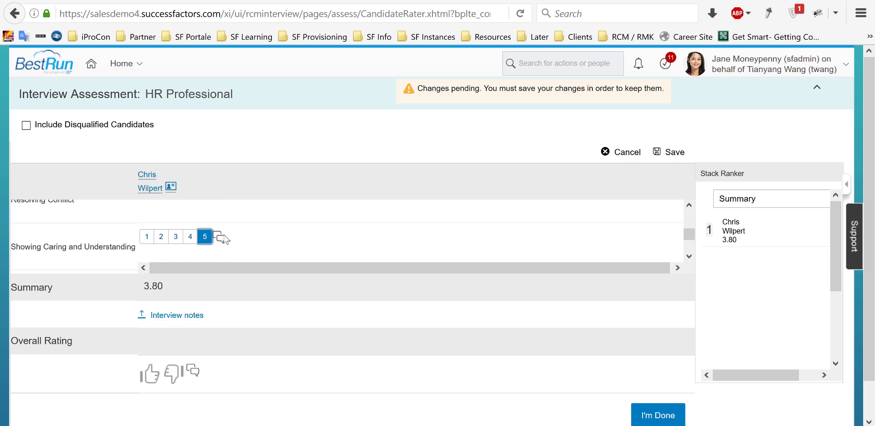
Comment 'Good one!' on Showing Caring, give a thumbs-up overall, and submit the assessment
{"action": "left_click", "coordinate": [221, 237]}
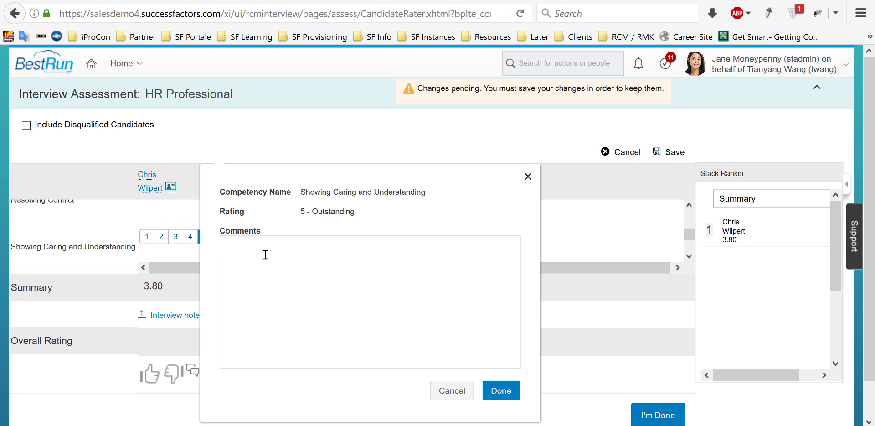
{"action": "type", "text": "Good one!"}
{"action": "left_click", "coordinate": [501, 390]}
{"action": "scroll", "coordinate": [323, 279], "scroll_direction": "down", "scroll_amount": 2}
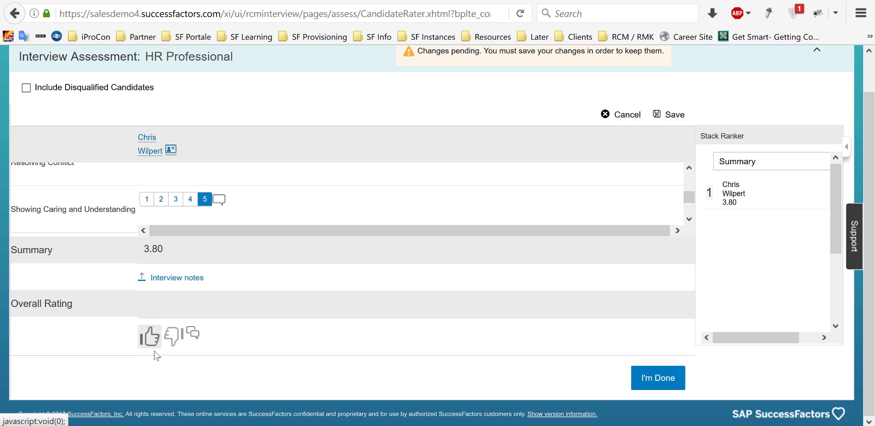
{"action": "left_click", "coordinate": [149, 337]}
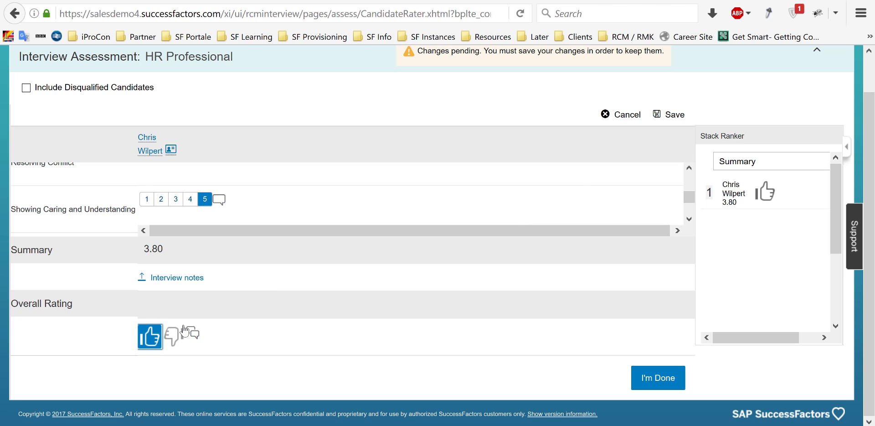
{"action": "scroll", "coordinate": [319, 260], "scroll_direction": "up", "scroll_amount": 2}
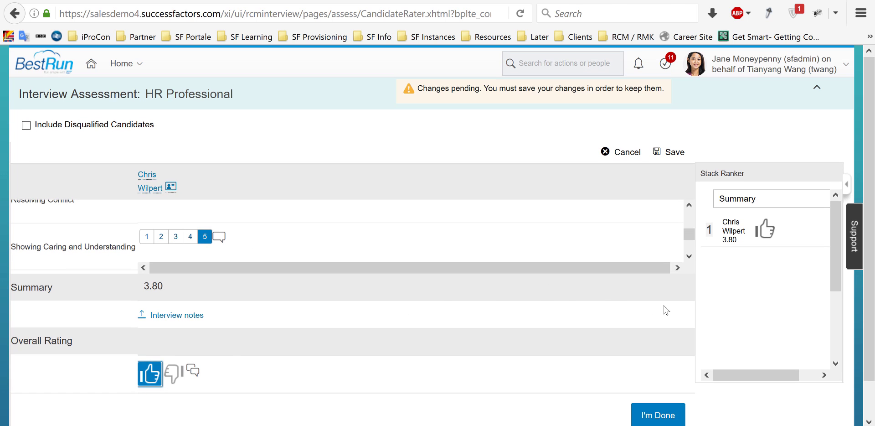
{"action": "left_click", "coordinate": [673, 416]}
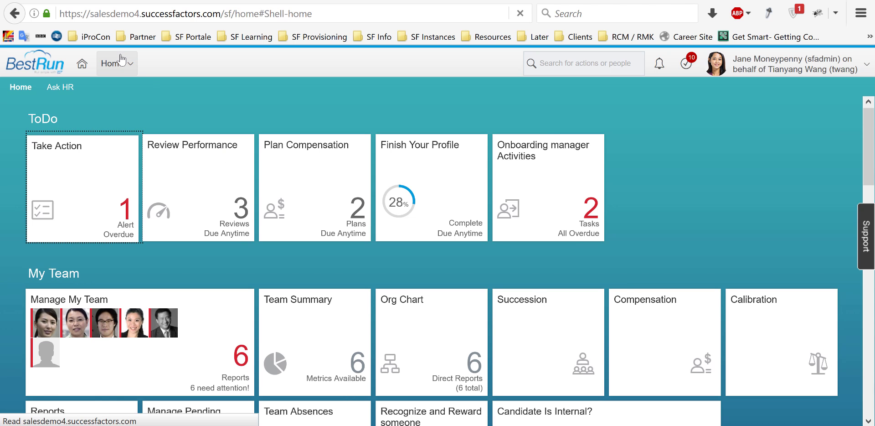
Go to Recruiting and open the HR Professional (1001) requisition's candidate list
{"action": "left_click", "coordinate": [118, 63]}
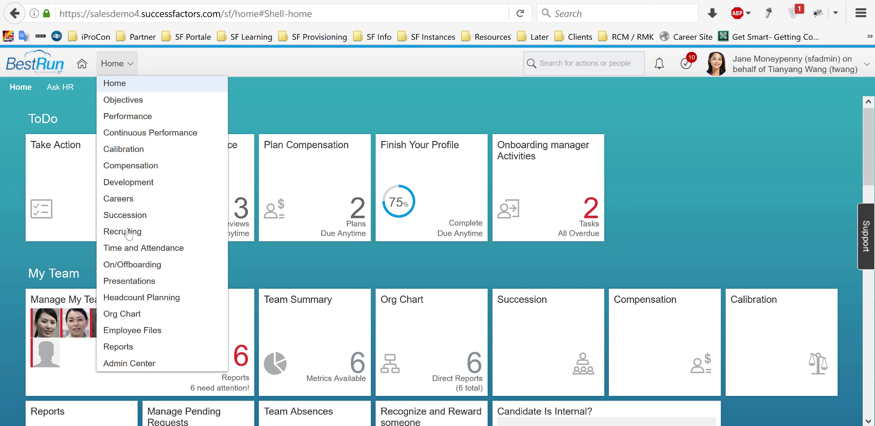
{"action": "left_click", "coordinate": [127, 234]}
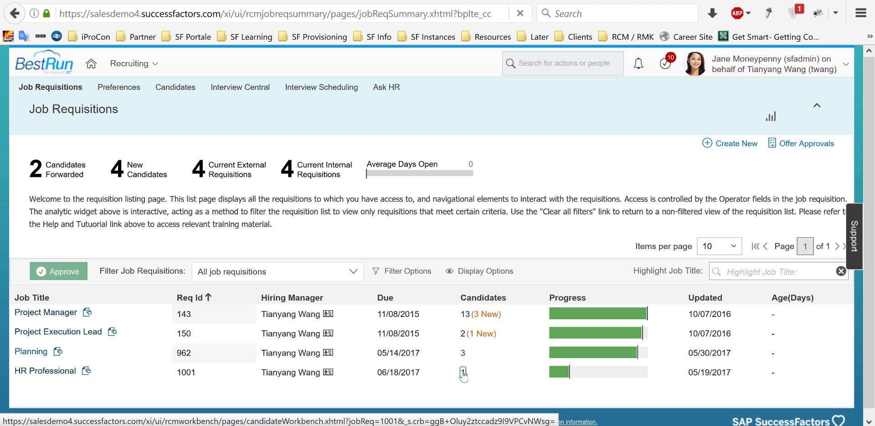
{"action": "left_click", "coordinate": [463, 372]}
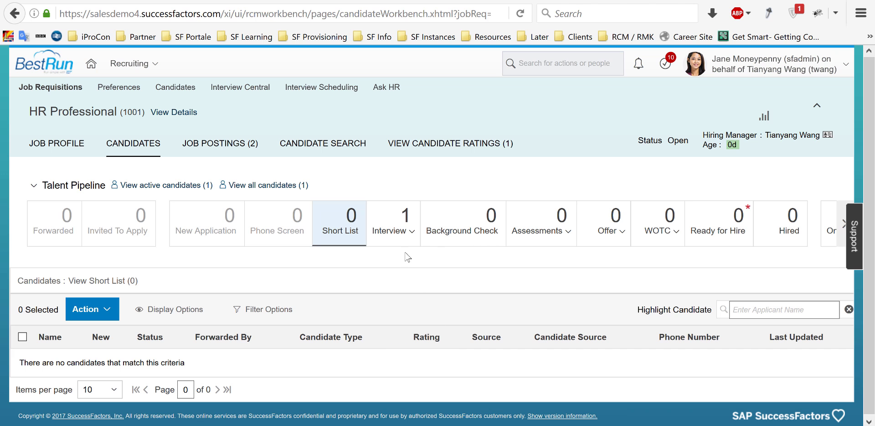
List the Interview stage candidate at Interview One and scroll the pipeline to its later stages
{"action": "left_click", "coordinate": [402, 220]}
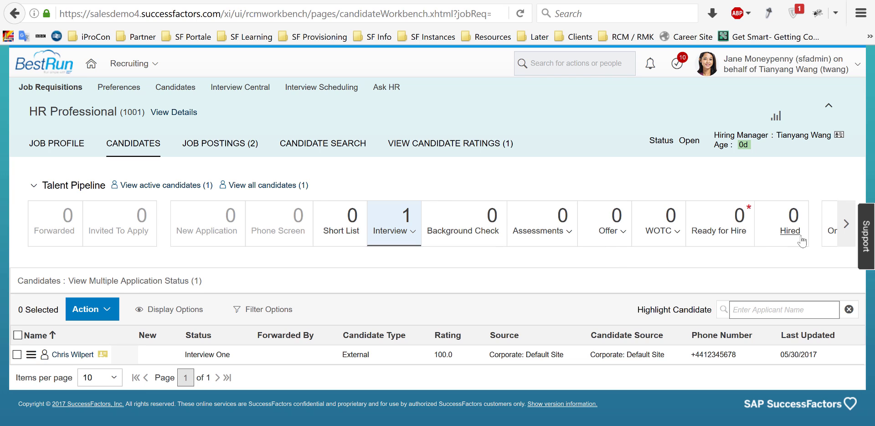
{"action": "scroll", "coordinate": [786, 232], "scroll_direction": "right", "scroll_amount": 1}
{"action": "left_click", "coordinate": [848, 225]}
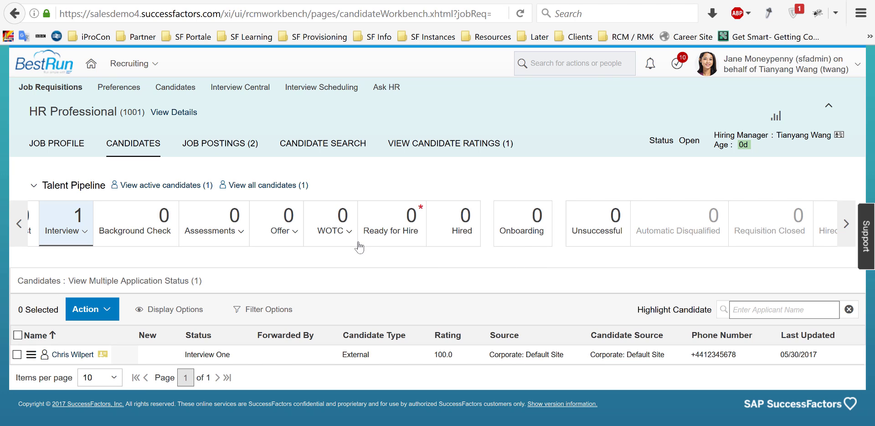
Show the empty Offer stage for HR Professional (1001) and check its status breakdown
{"action": "left_click", "coordinate": [280, 230]}
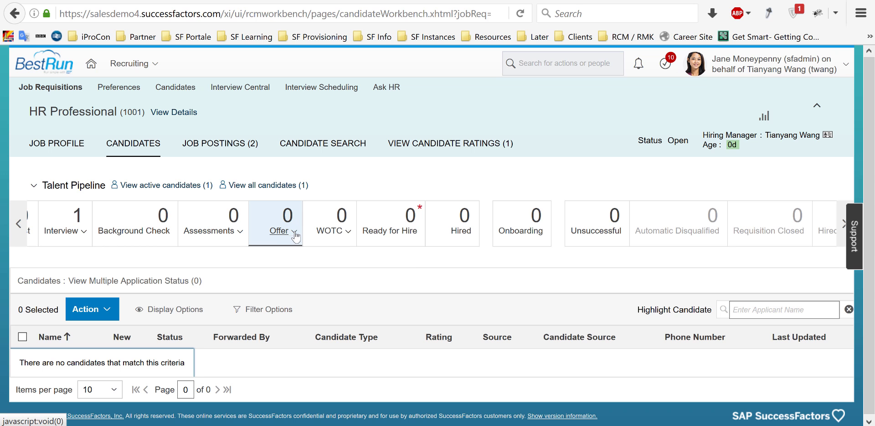
{"action": "left_click", "coordinate": [295, 232]}
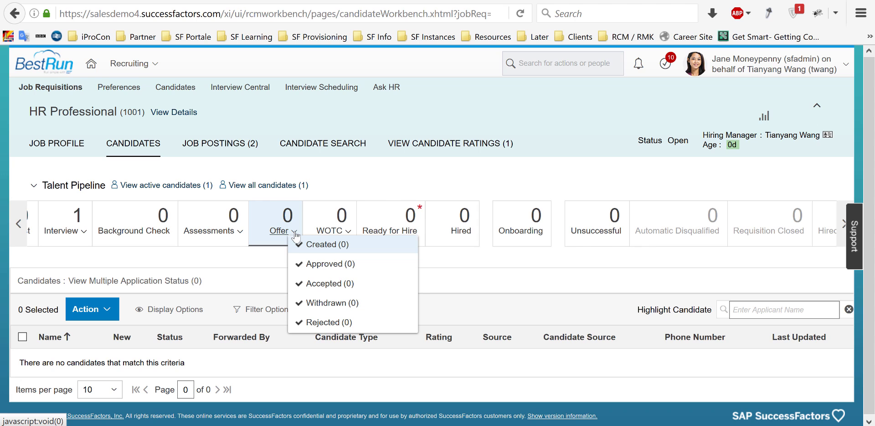
{"action": "left_click", "coordinate": [485, 274]}
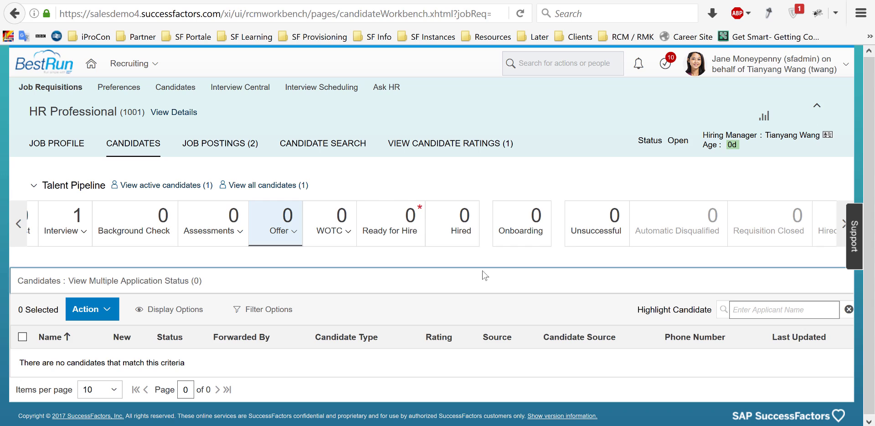